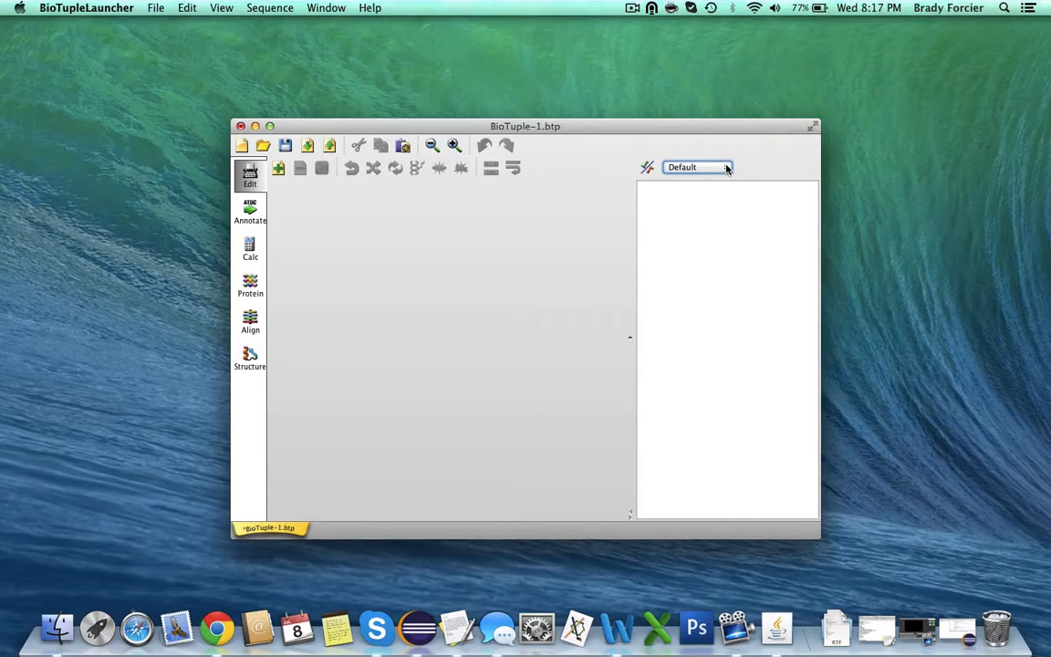
Import the nucleotide sequence with accession number AJ001365 from NCBI Entrez.
left_click(153, 7)
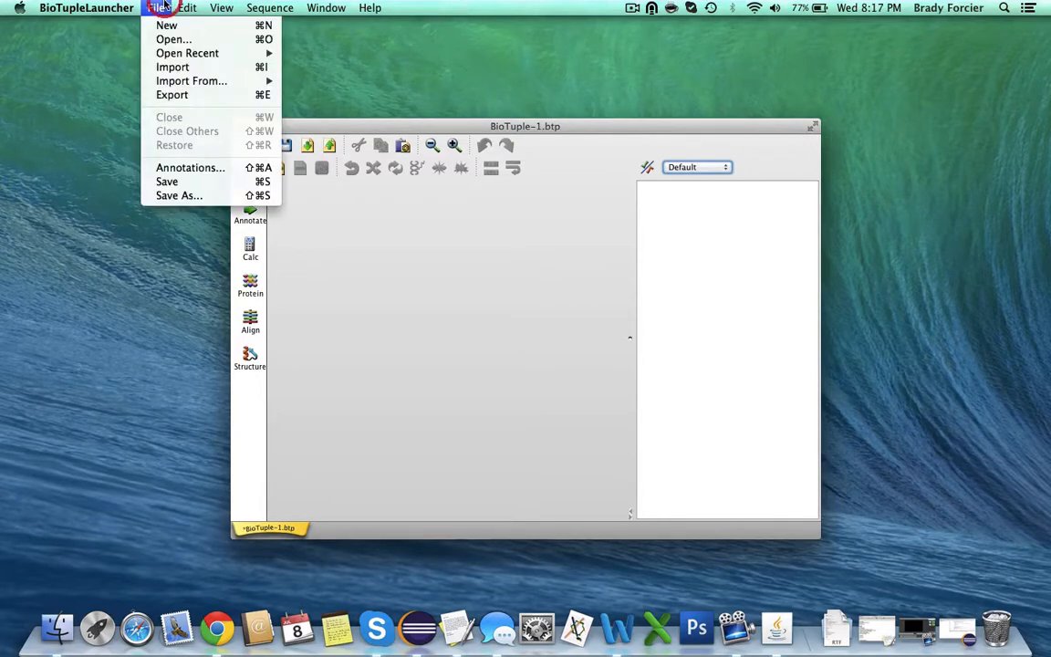
mouse_move(157, 81)
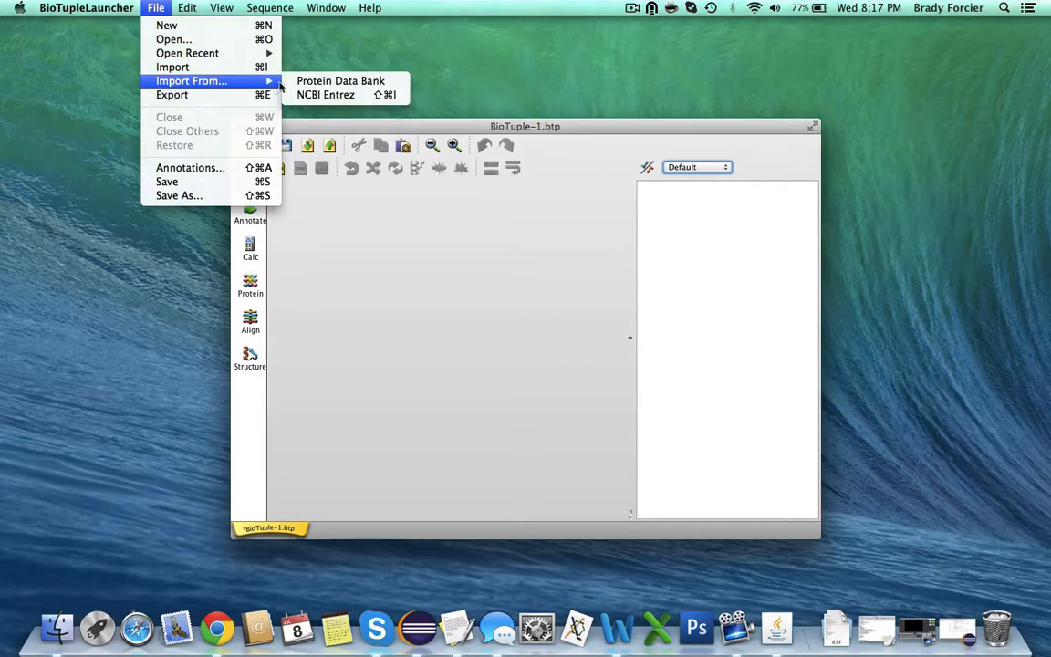
left_click(310, 94)
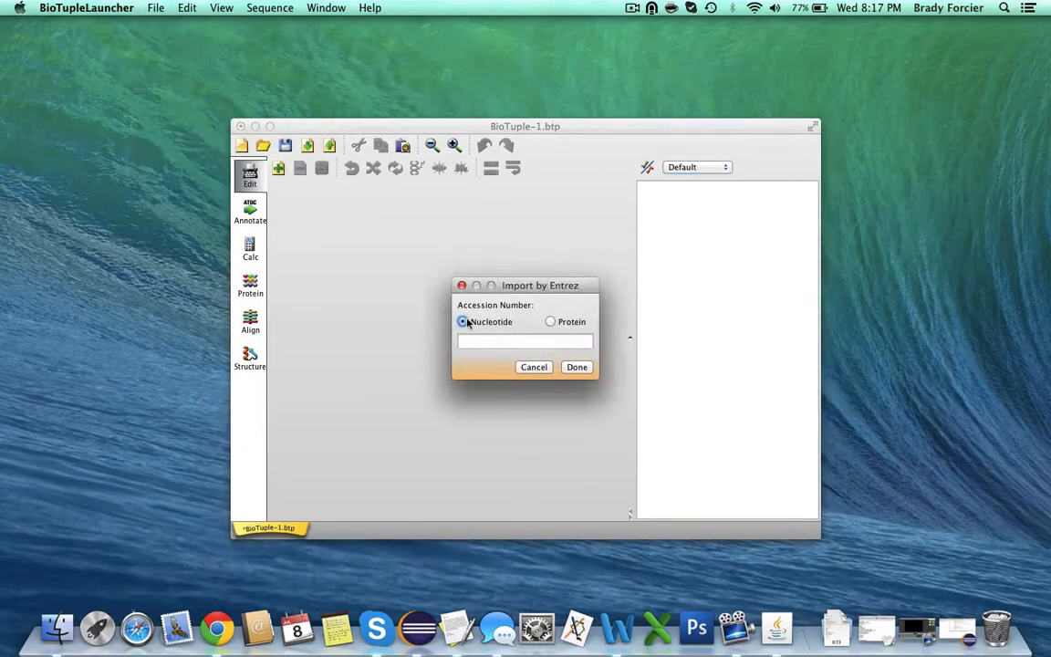
left_click(474, 341)
type("AJ001365")
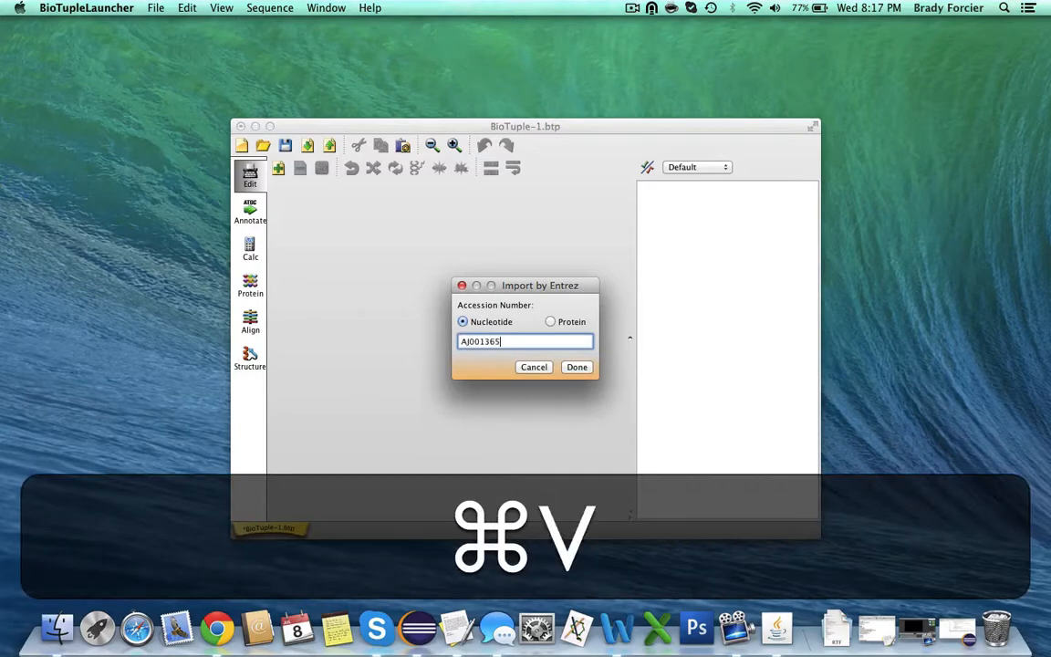
left_click(576, 366)
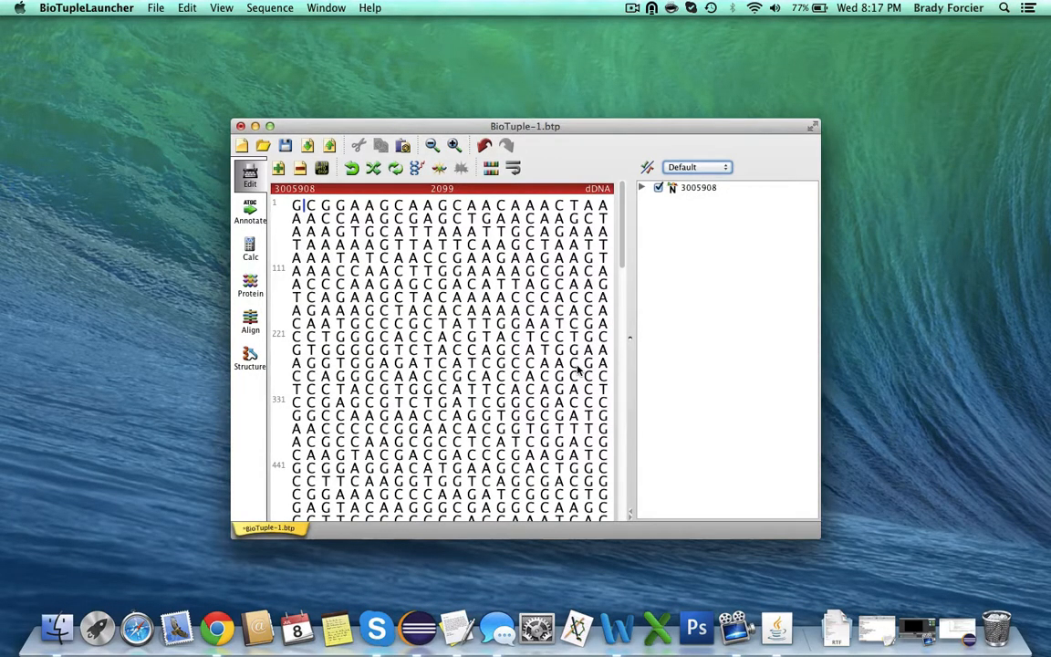
Replace the two T nucleotides before CAAGC in the fourth row of the sequence with GG.
left_click(461, 248)
key("BackSpace")
key("BackSpace")
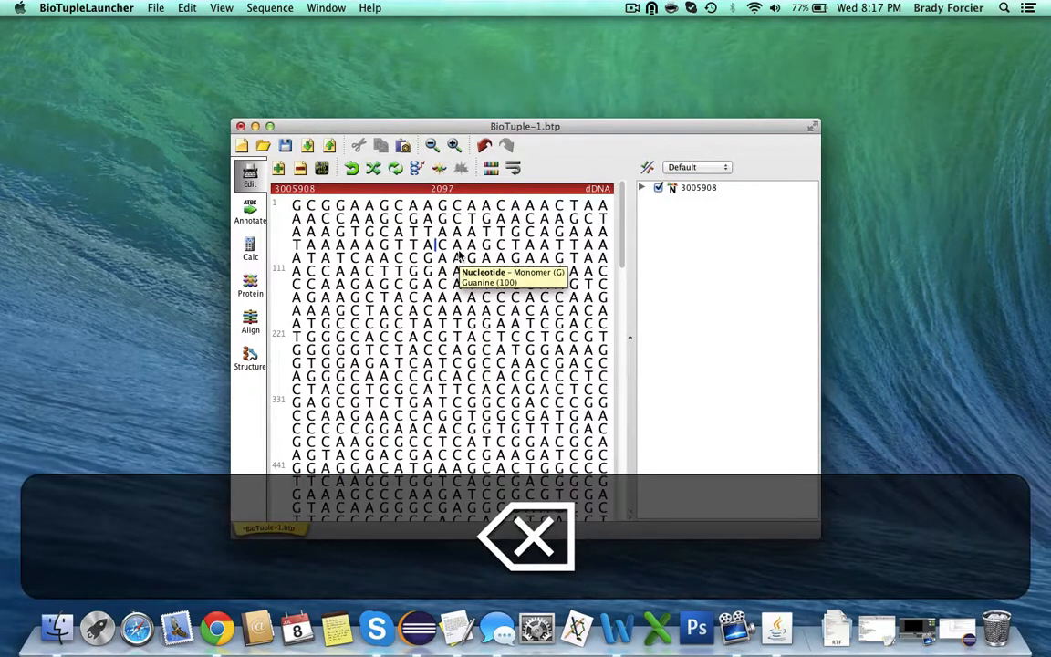
type("ggg")
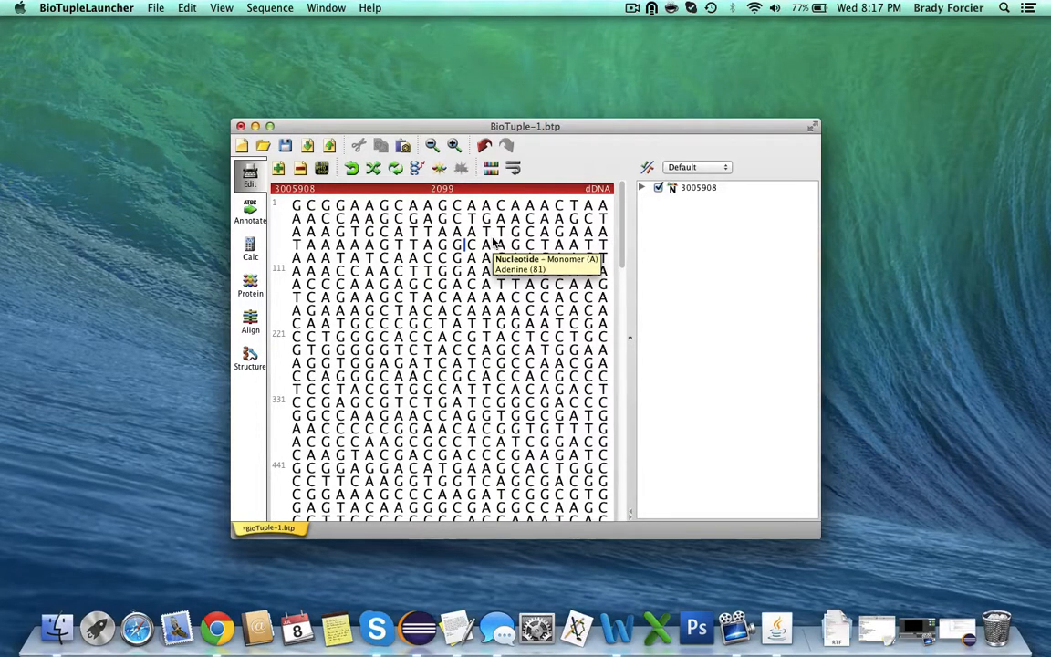
Scan sequence 3005908 for open reading frames and annotate it with ORFs 1, 2 and 3.
left_click(247, 213)
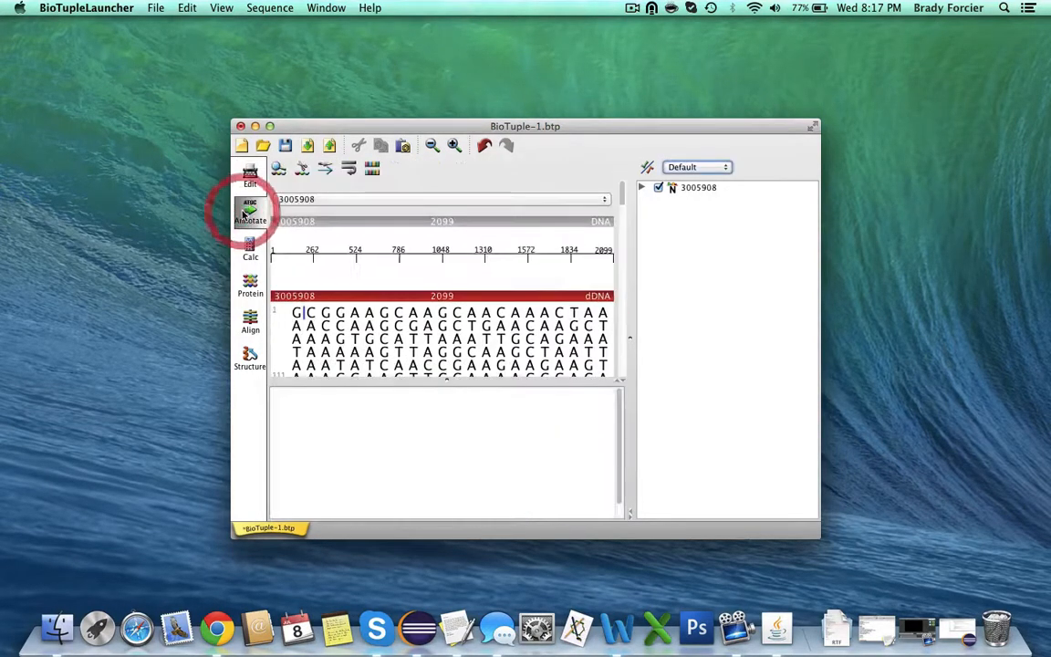
left_click(529, 202)
left_click(525, 203)
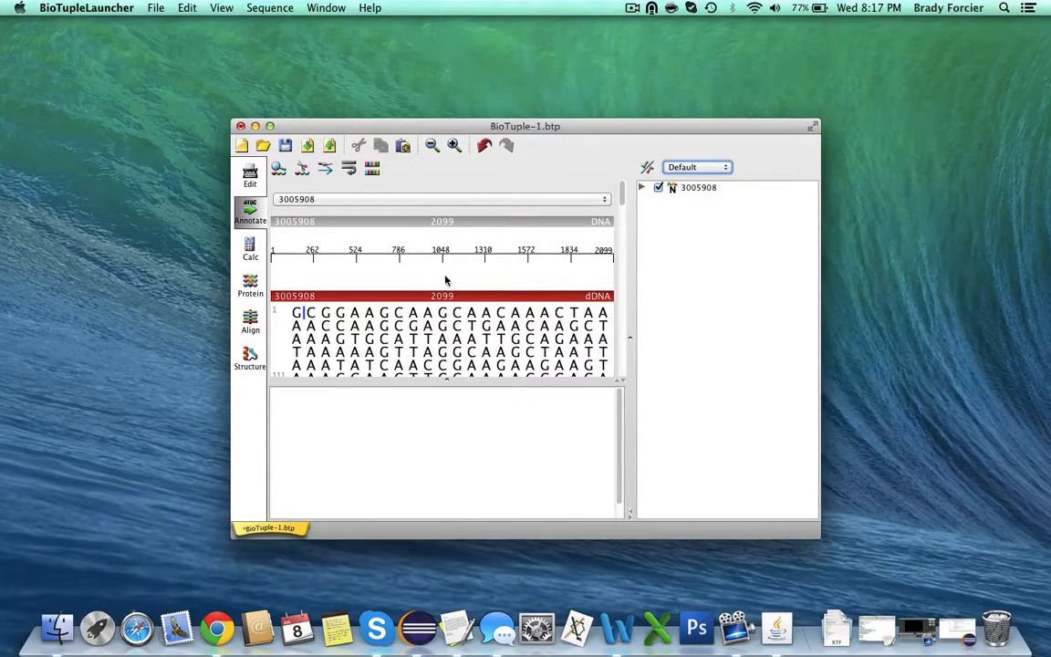
left_click(280, 175)
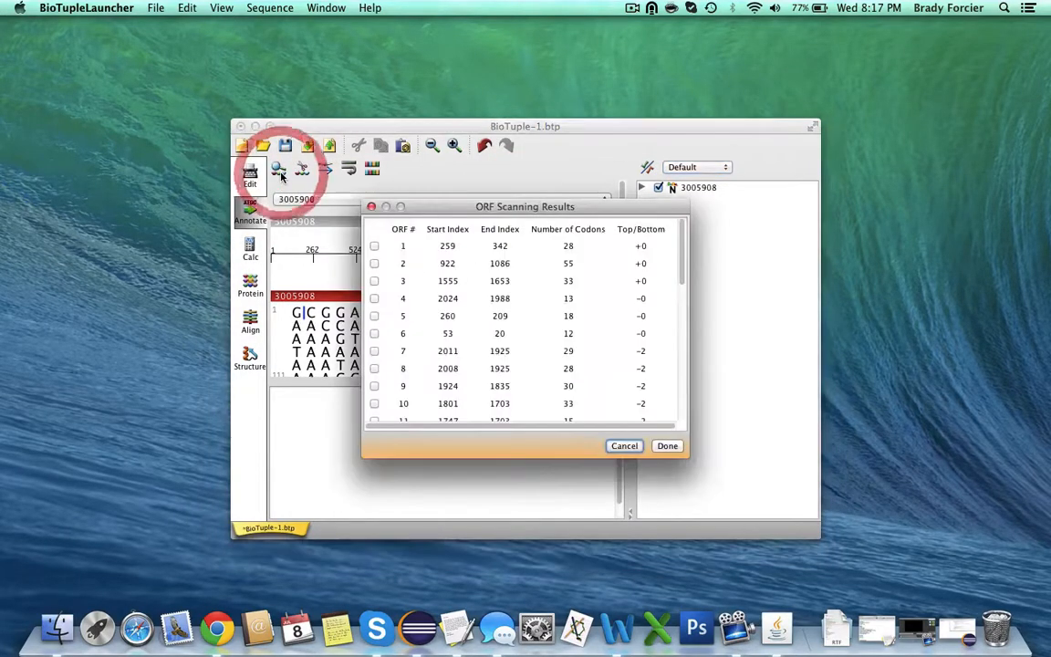
left_click(374, 245)
left_click(374, 262)
left_click(373, 281)
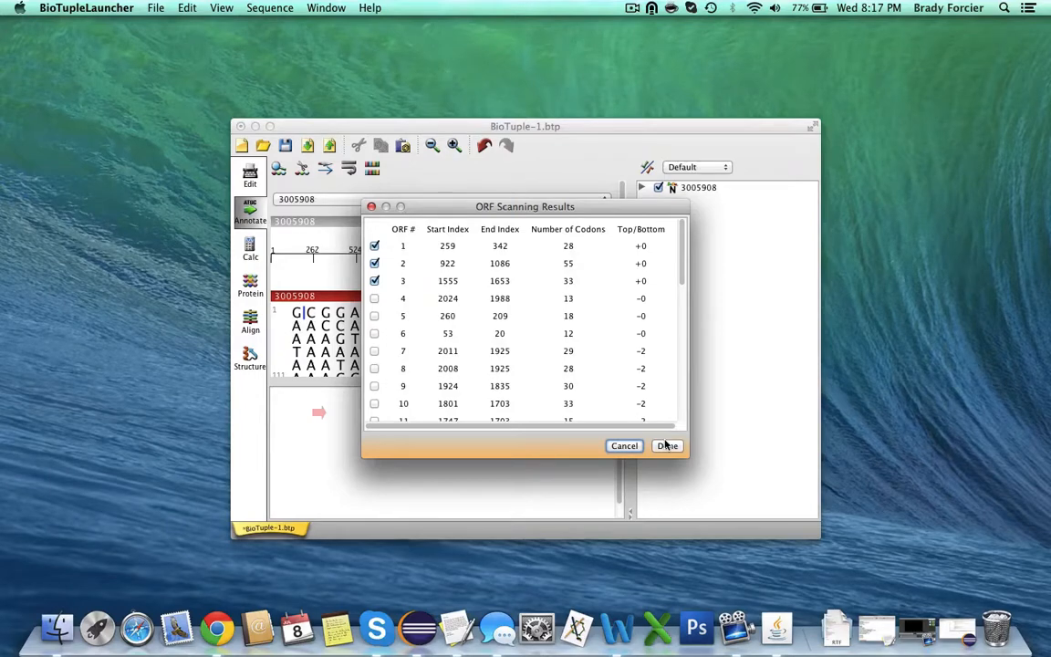
left_click(666, 445)
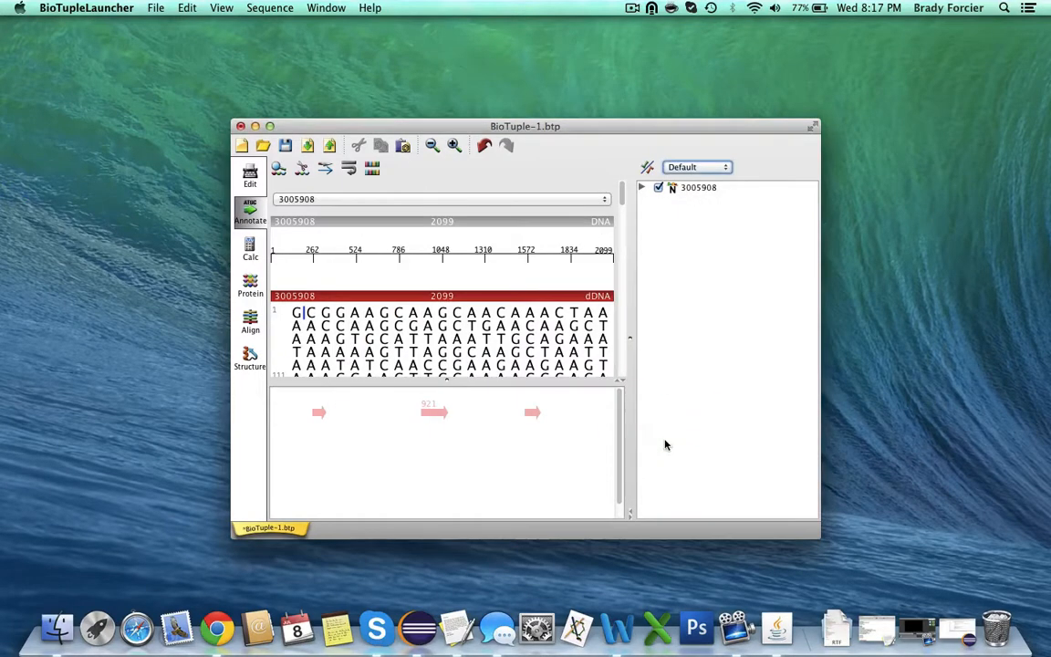
Highlight the first ORF on the sequence and add an EXON feature with the range 1000 to 500.
left_click(320, 415)
left_click(325, 169)
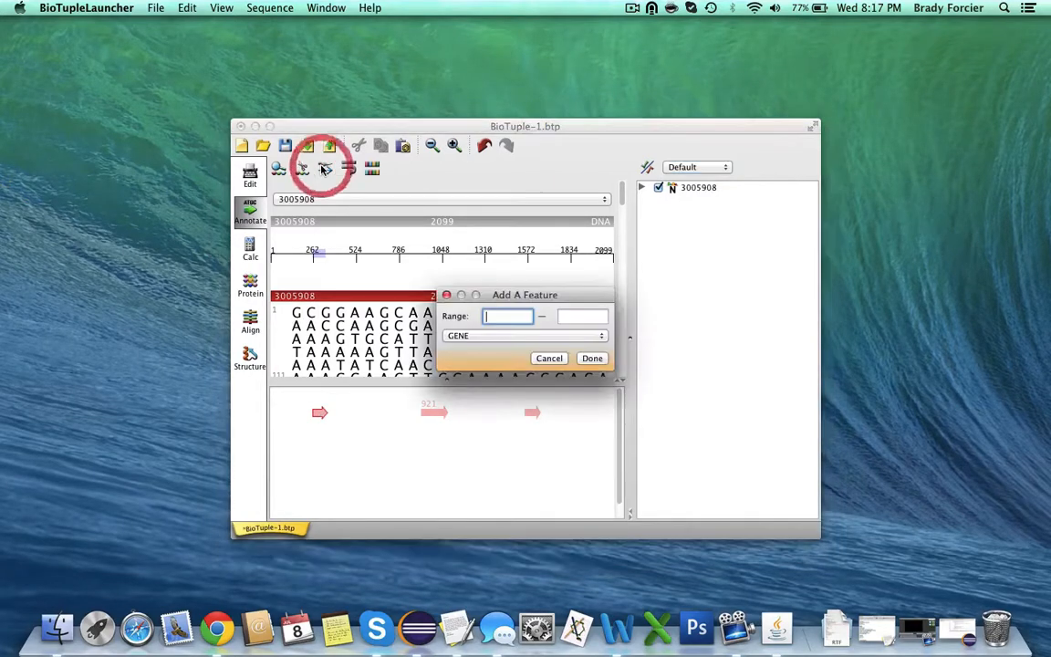
type("1")
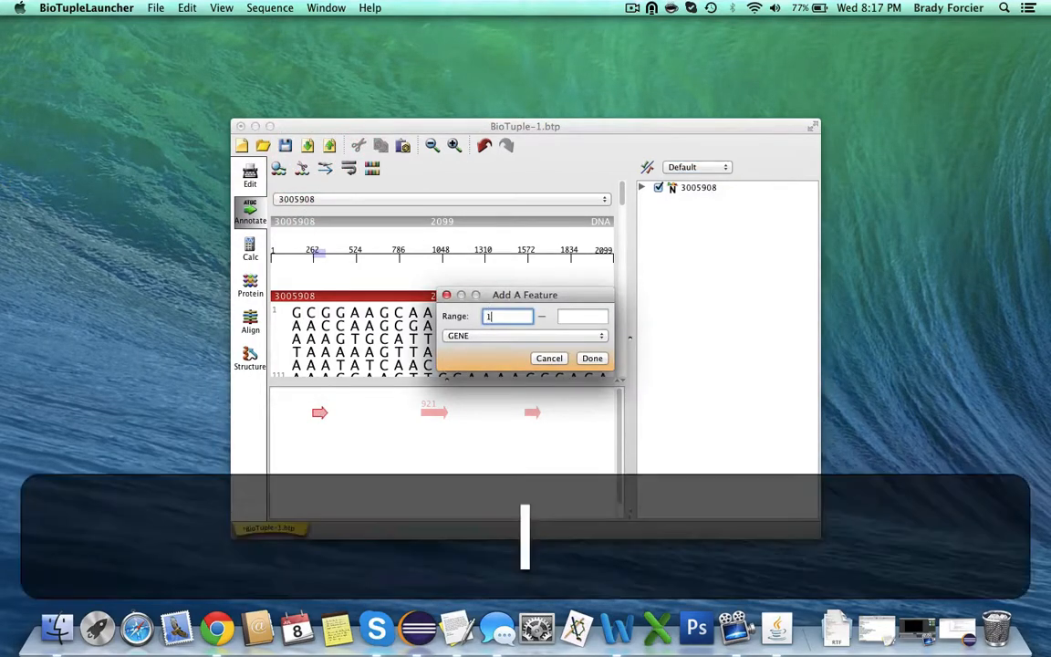
type("000")
key("Tab")
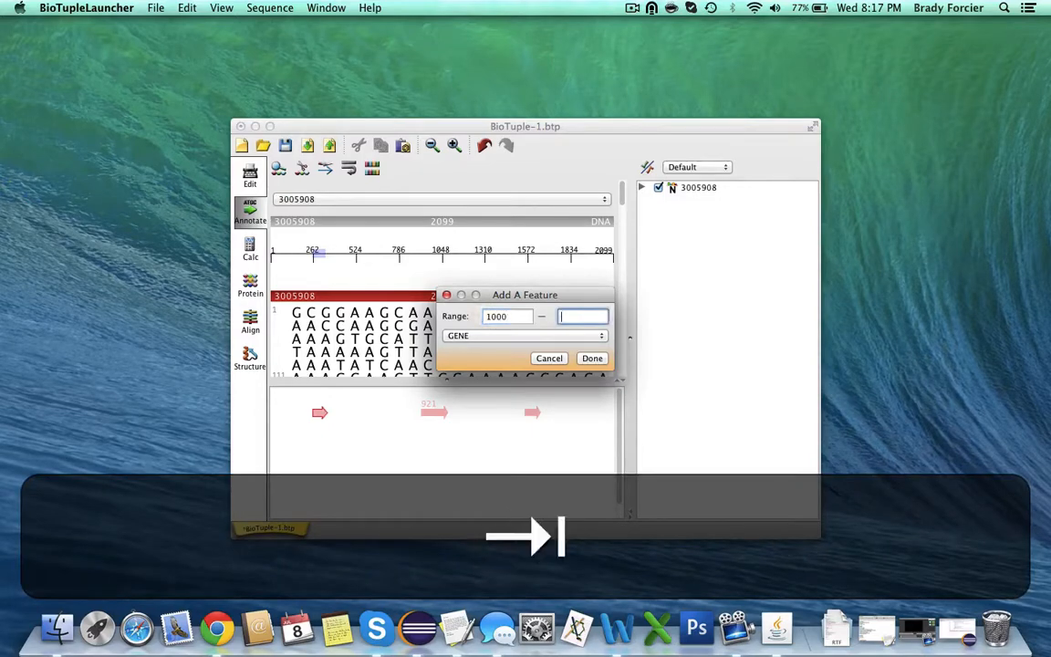
type("500")
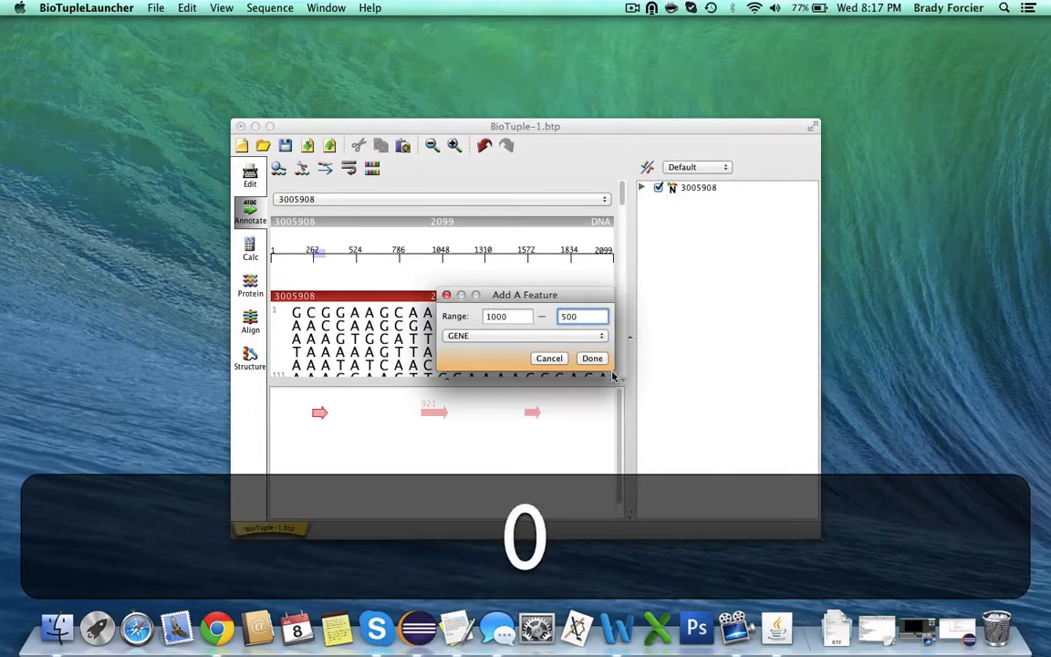
left_click(585, 338)
left_click(579, 357)
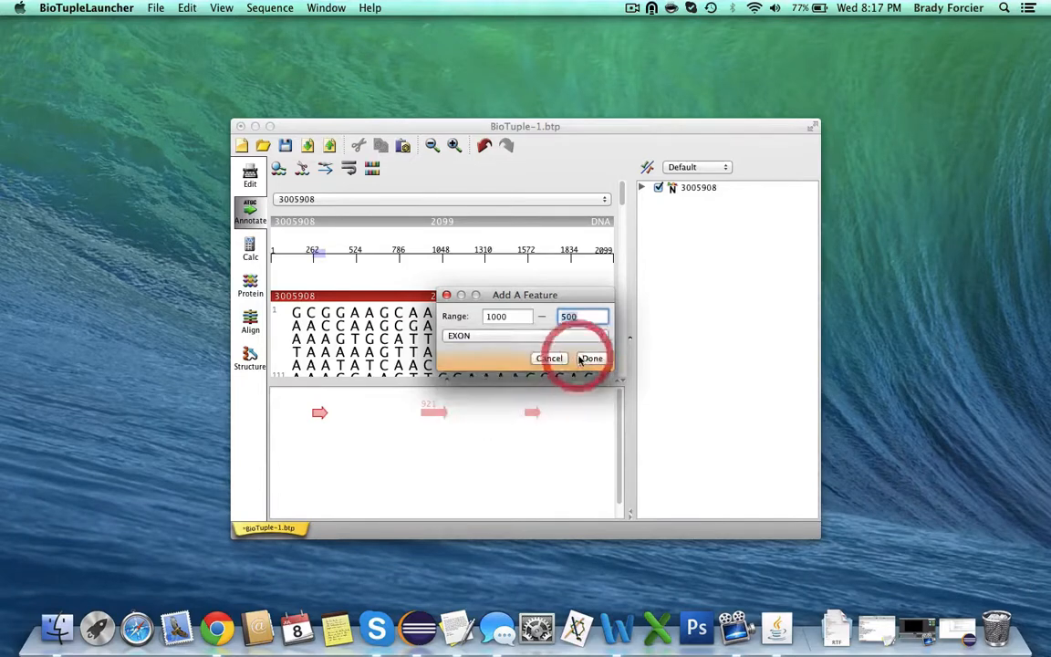
left_click(580, 363)
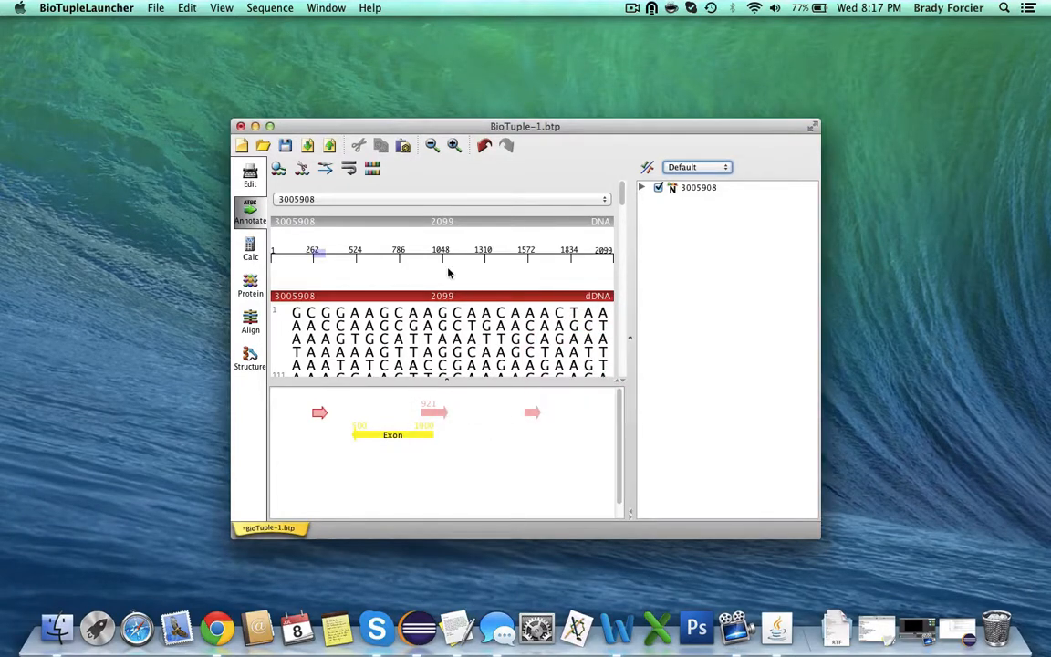
Add the restriction enzyme BstUI to mark its cut sites on the sequence.
left_click(303, 169)
scroll(491, 332, "down", 15)
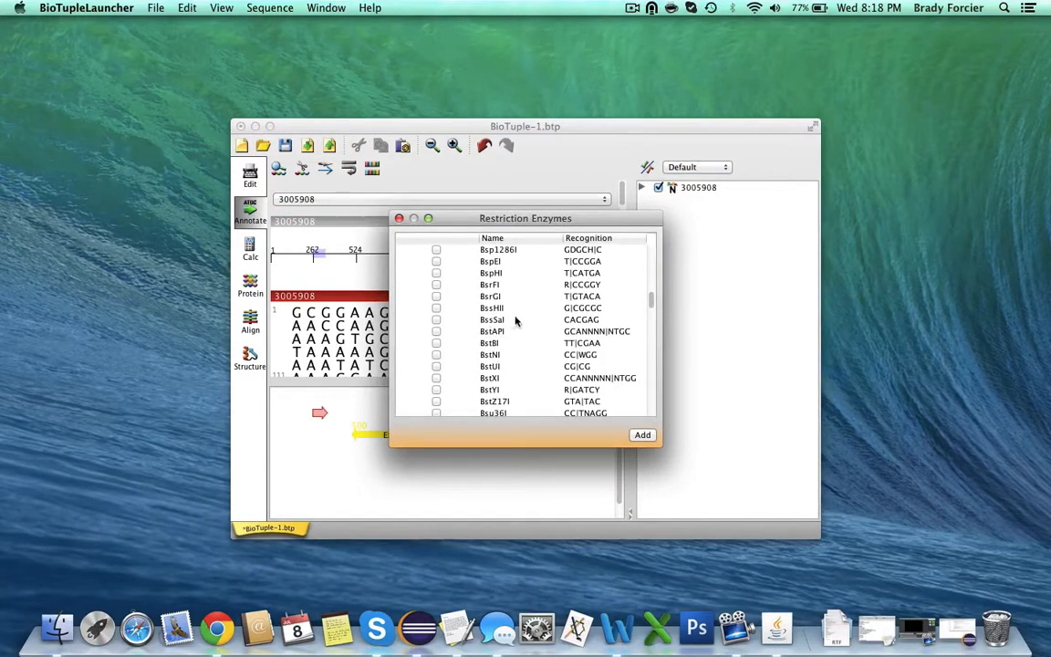
left_click(436, 365)
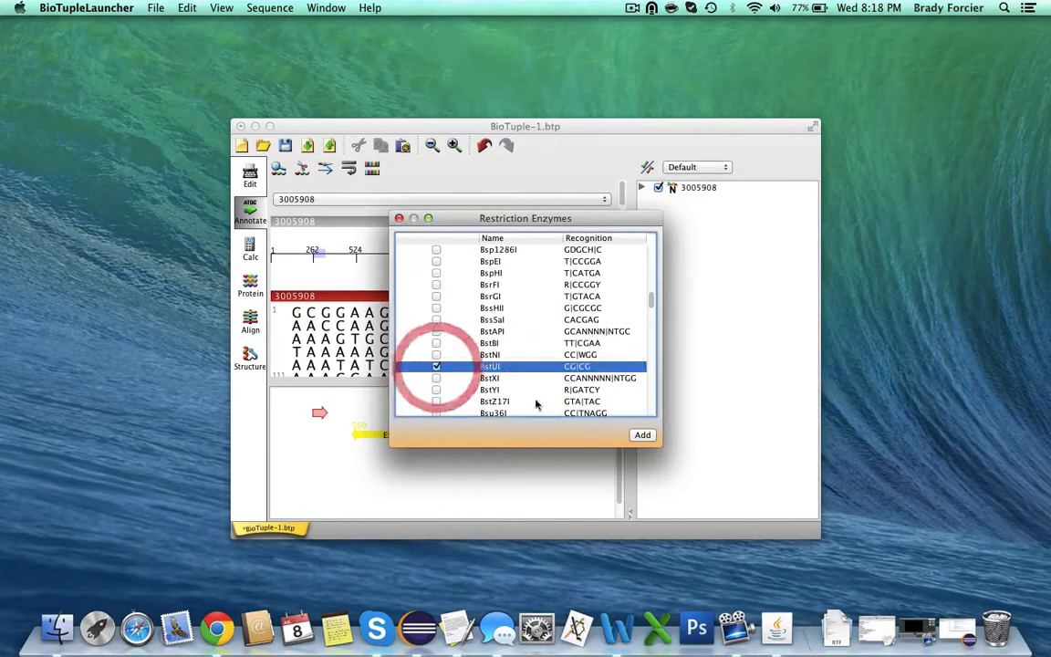
left_click(642, 435)
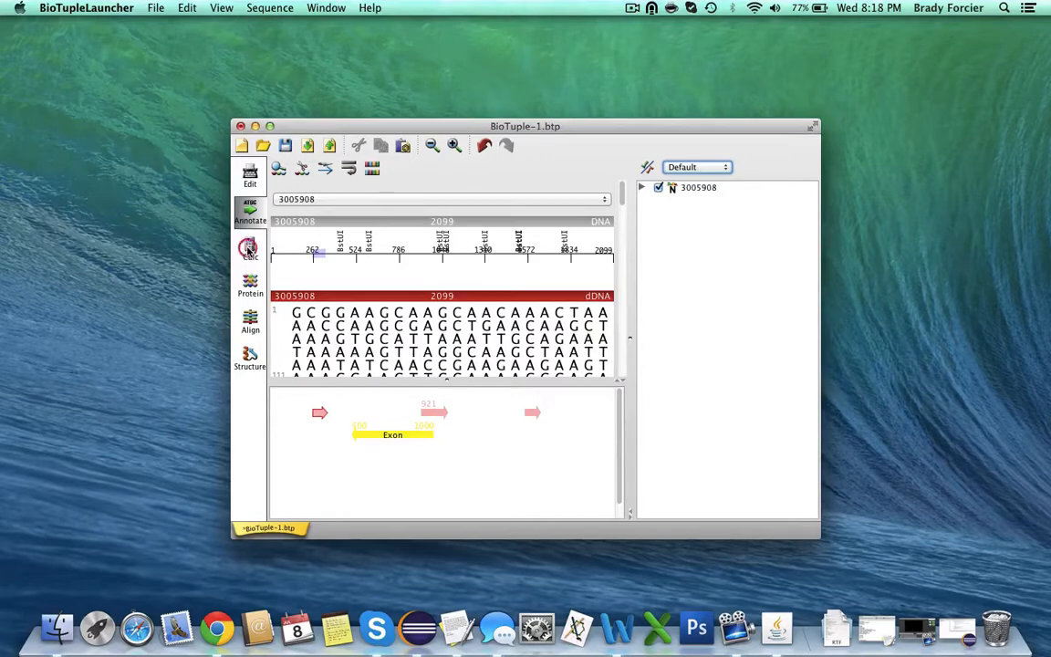
View the sequence's calculated properties and display its protein translation in 6 reading frames.
left_click(249, 249)
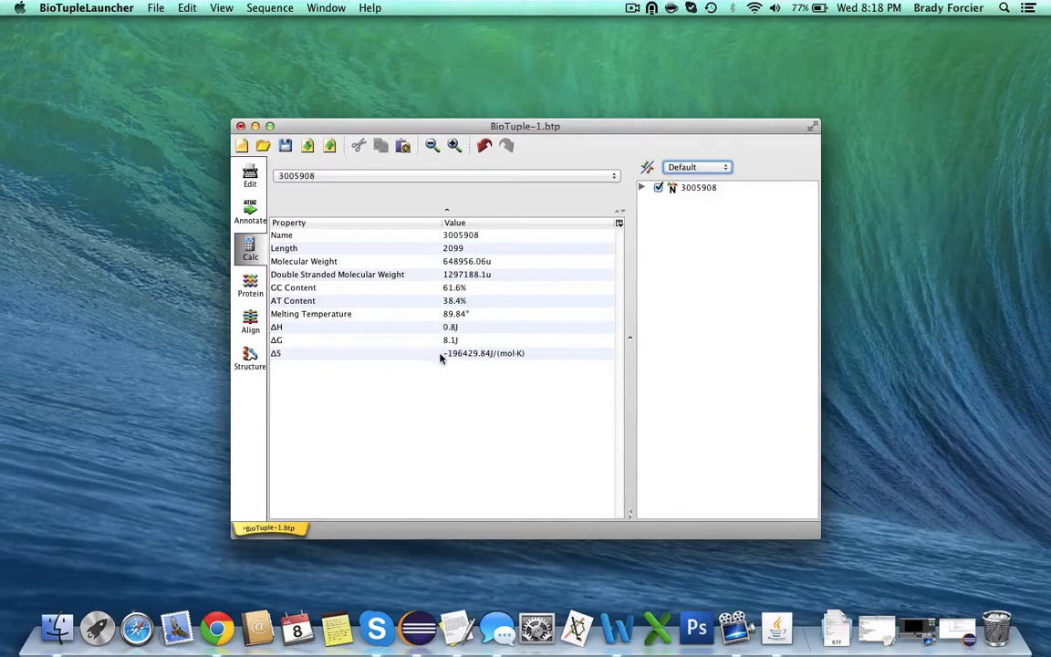
left_click(251, 287)
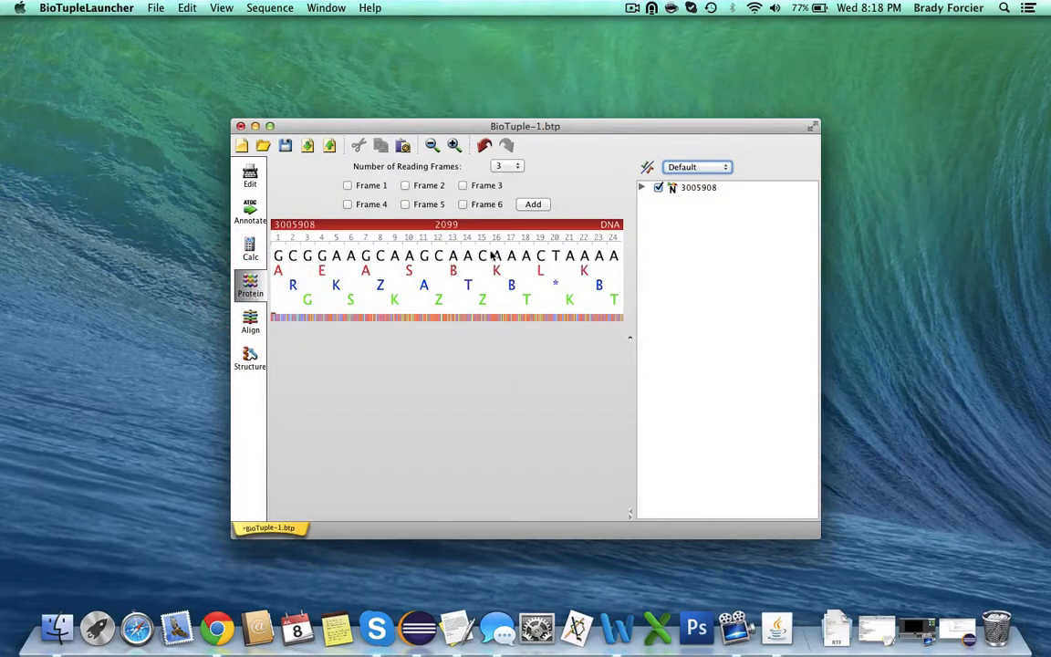
left_click(516, 165)
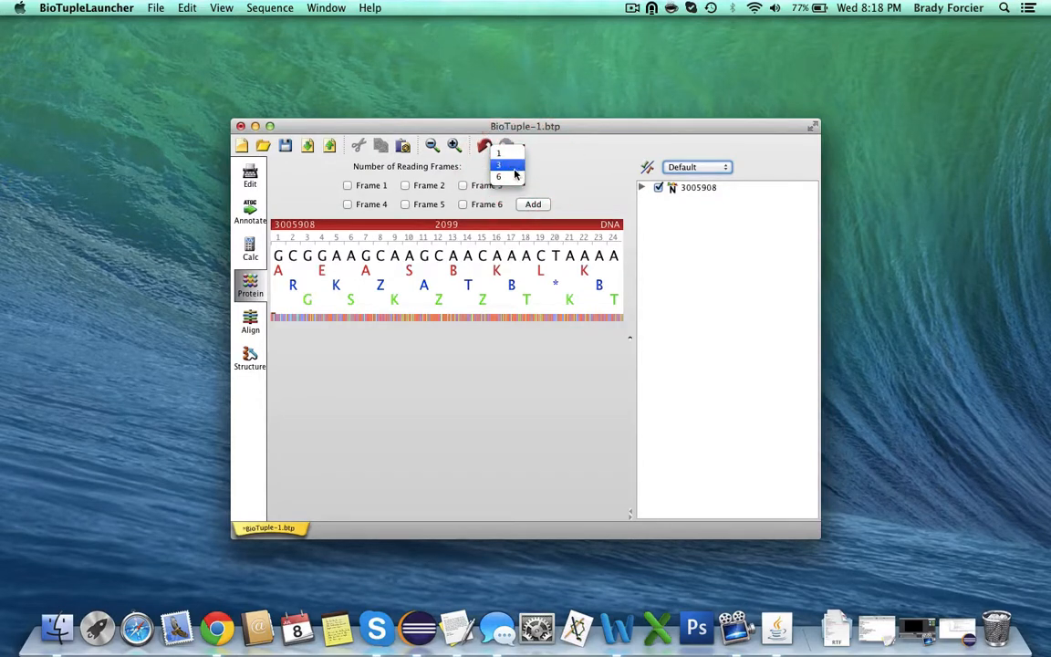
Highlight individual reading frames on both strands and add the Frame 6 translation.
left_click(486, 268)
left_click(467, 284)
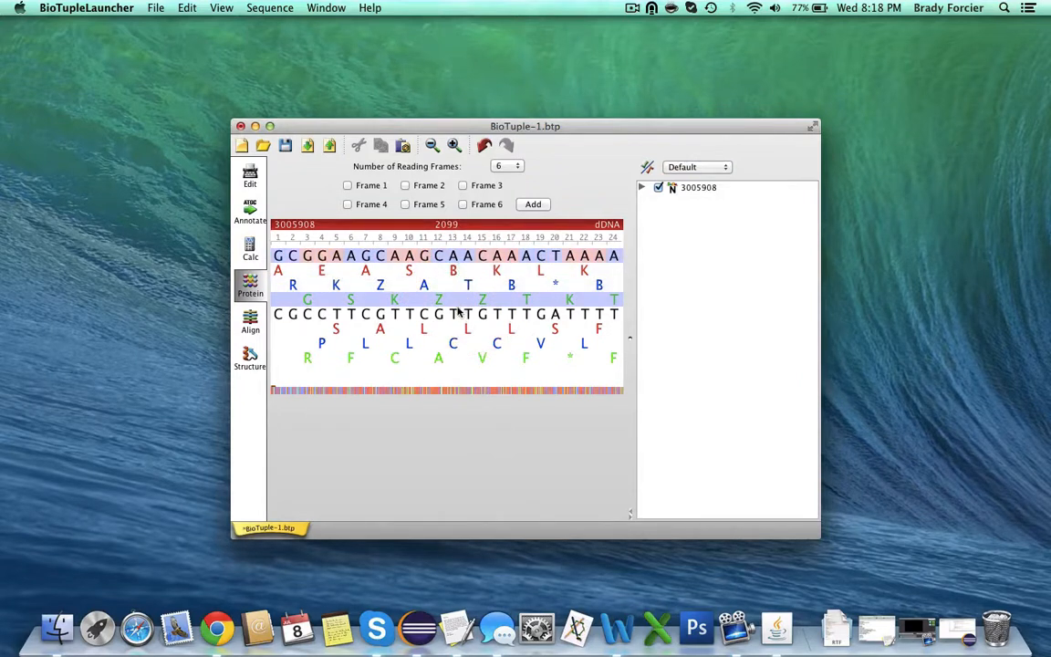
left_click(459, 314)
left_click(443, 329)
left_click(442, 343)
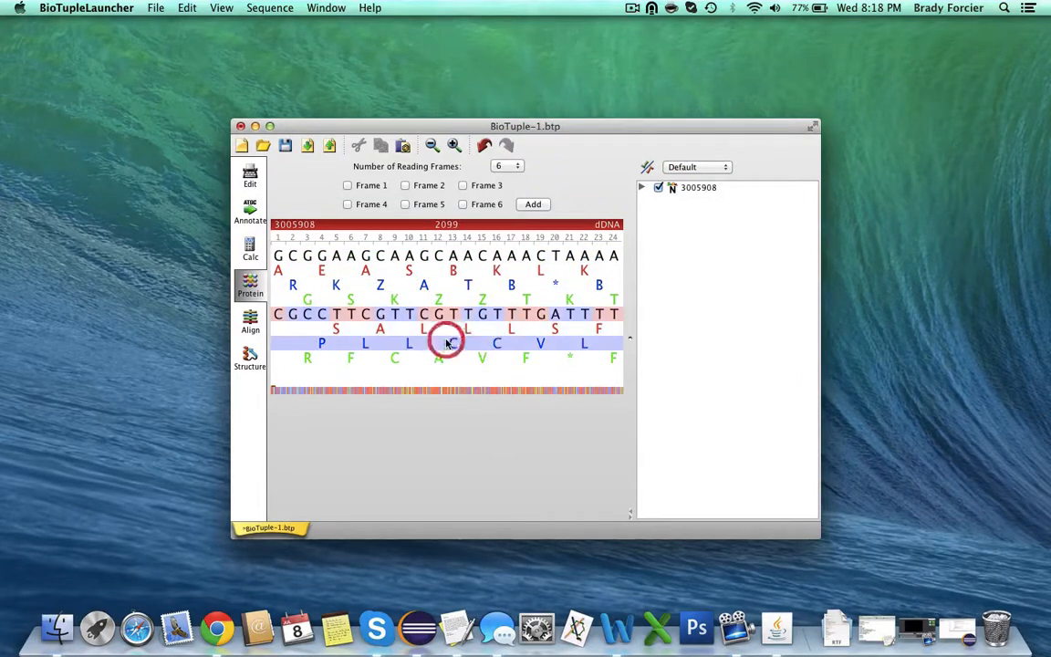
left_click(441, 360)
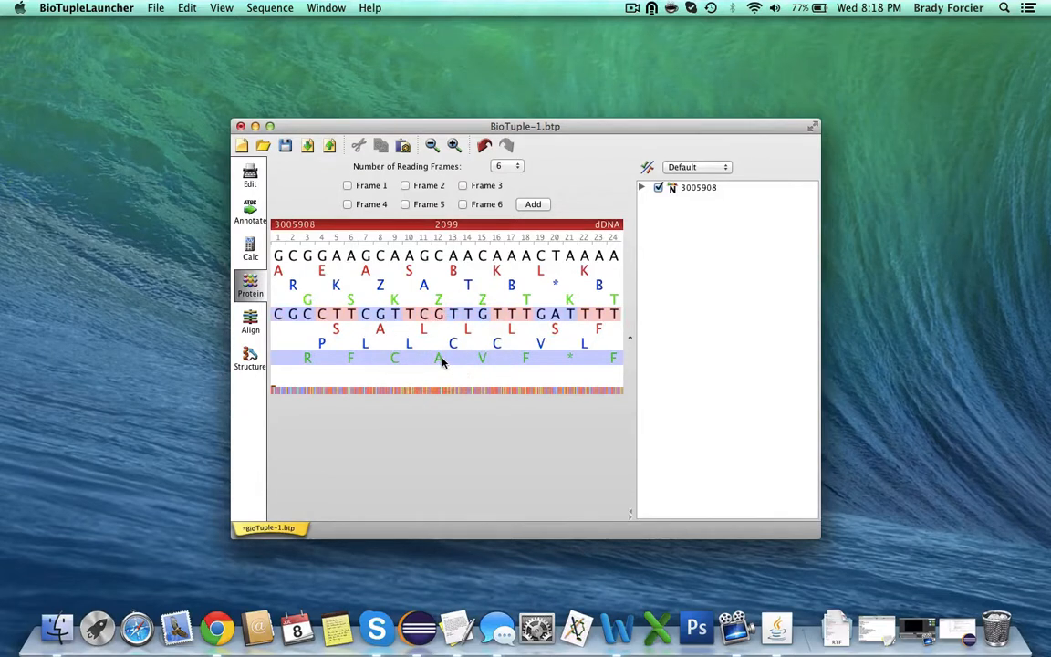
left_click(462, 205)
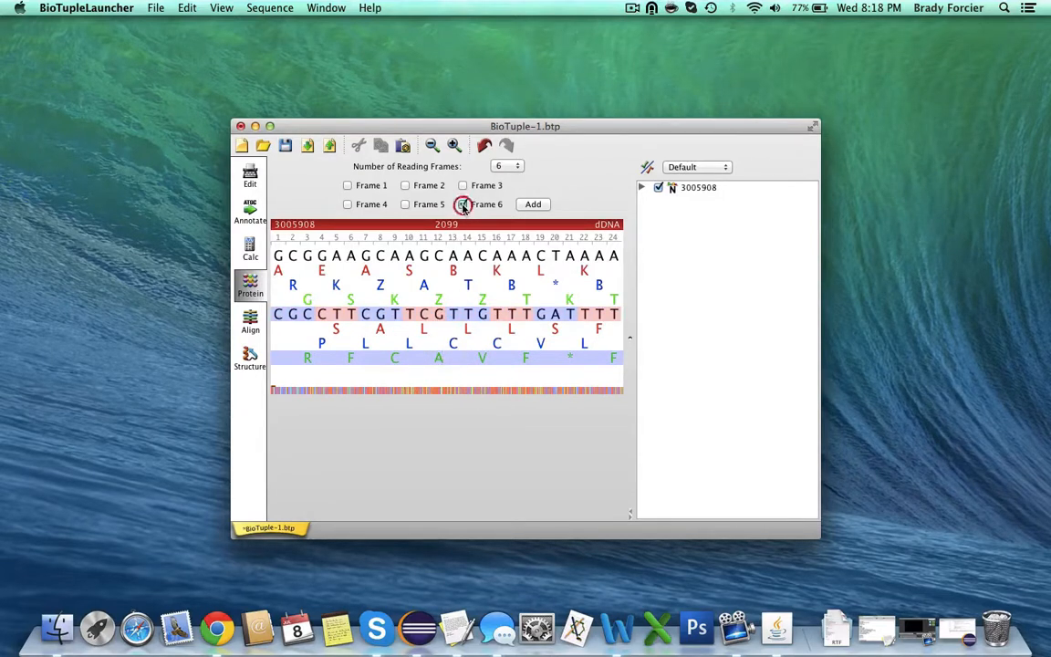
left_click(533, 204)
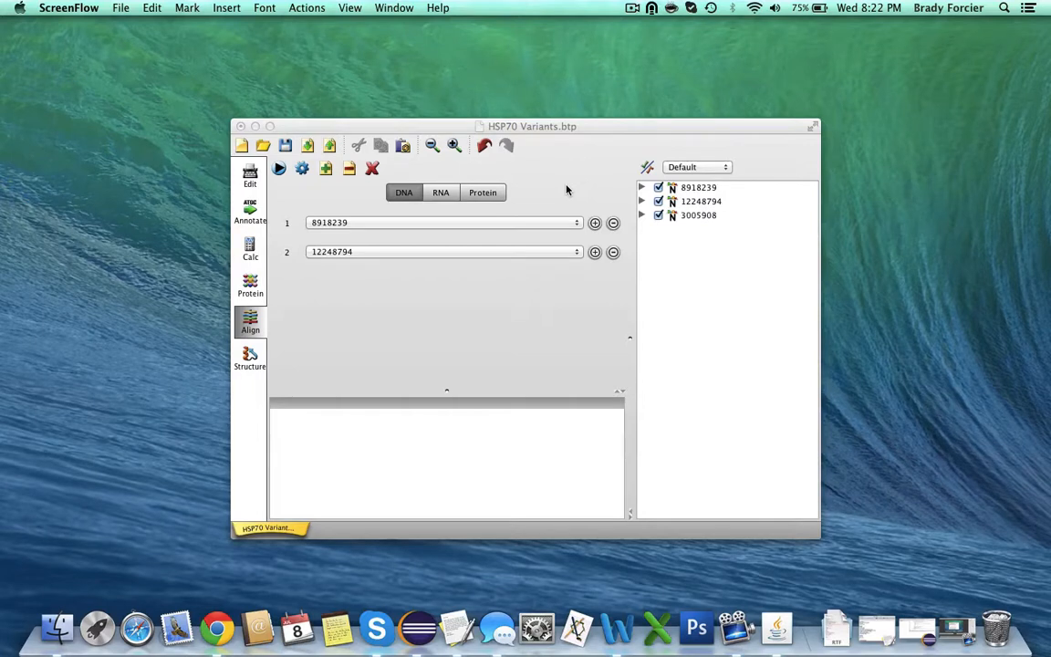
Add 3005908 as the third DNA sequence in the HSP70 Variants alignment.
left_click(594, 223)
left_click(546, 276)
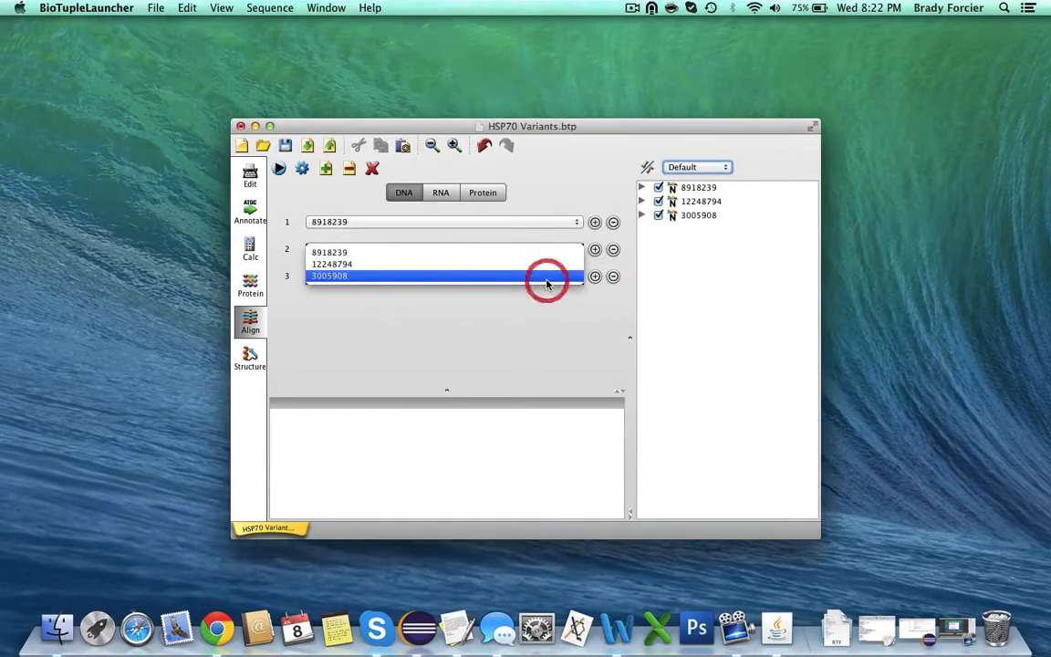
left_click(538, 315)
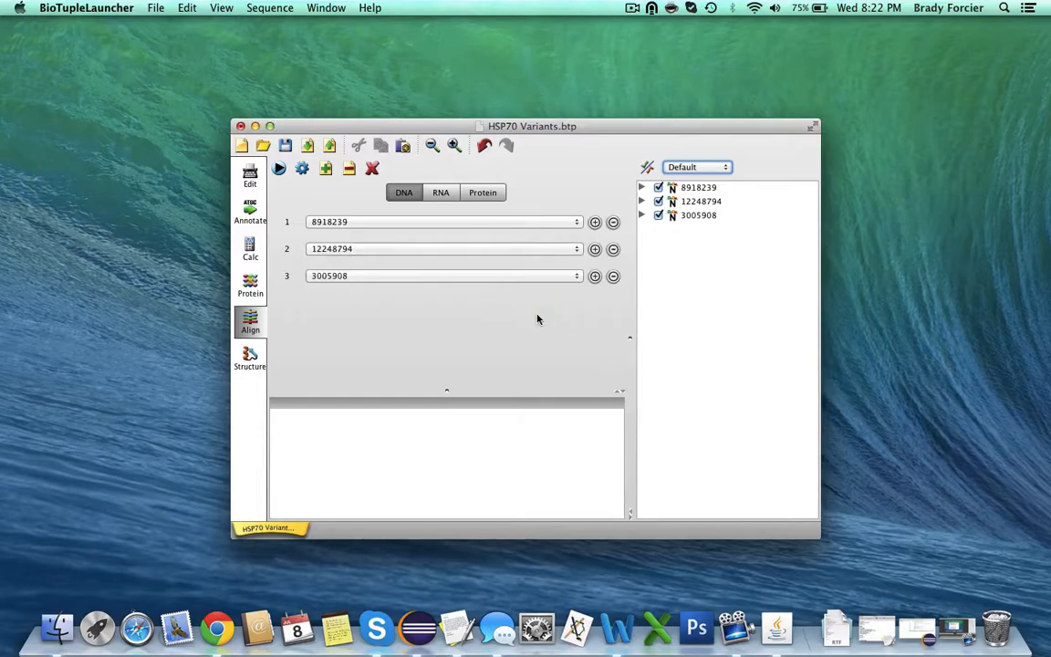
Enable affine scoring for the nucleic Smith-Waterman alignment, keeping the DNAFull substitution matrix.
left_click(301, 169)
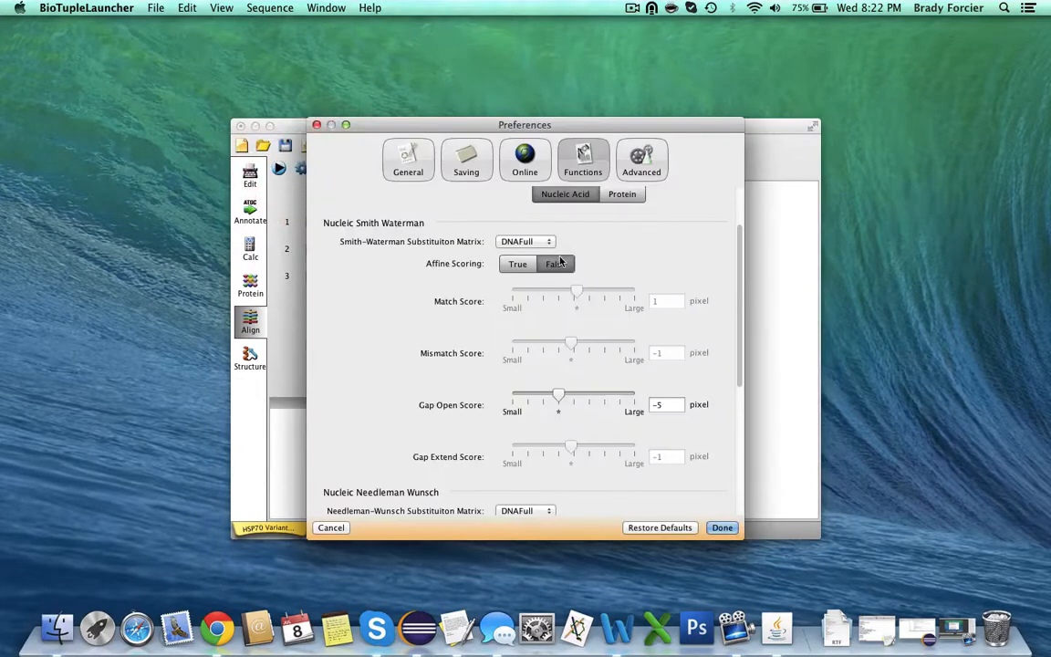
left_click(532, 263)
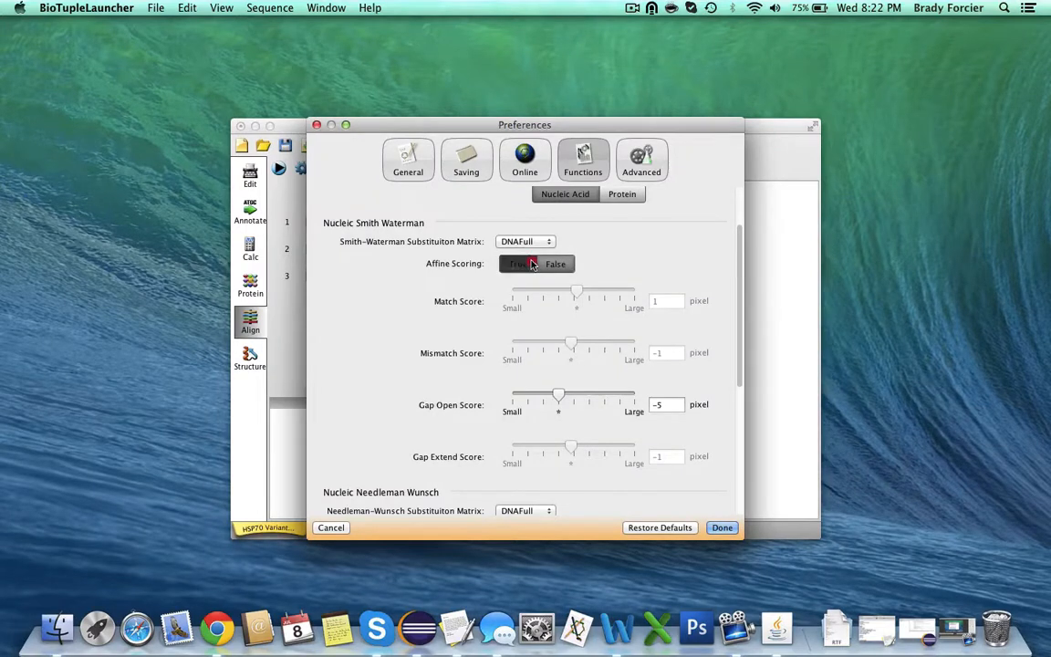
left_click(527, 242)
left_click(527, 240)
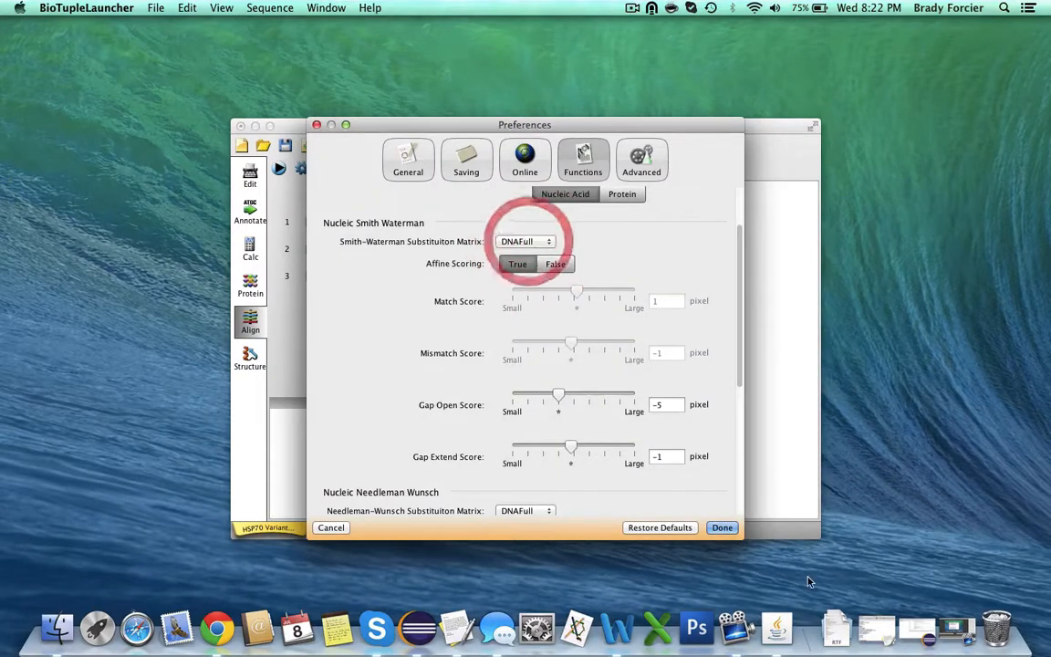
left_click(720, 528)
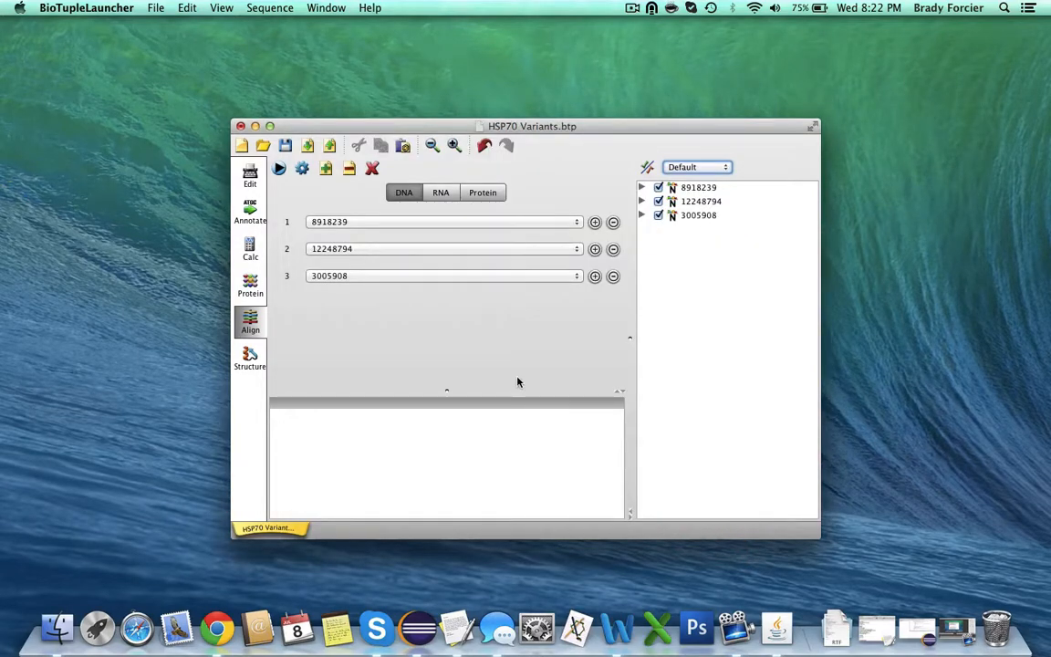
Run a Multiple Sequence Alignment on the three DNA sequences and enlarge the window to fit the consensus row.
left_click(279, 168)
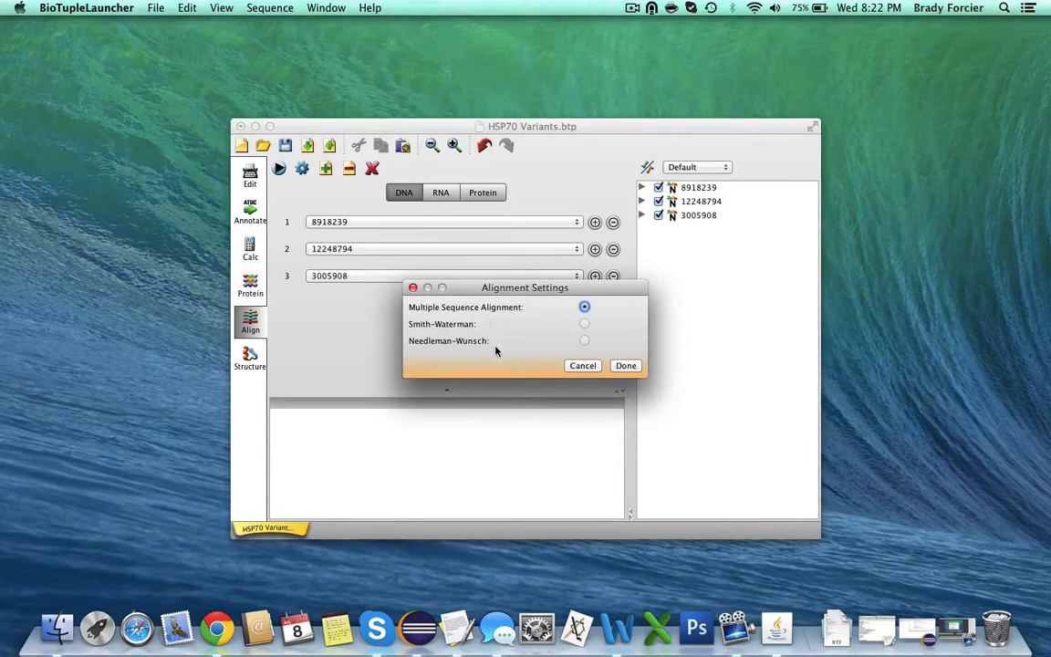
left_click(626, 366)
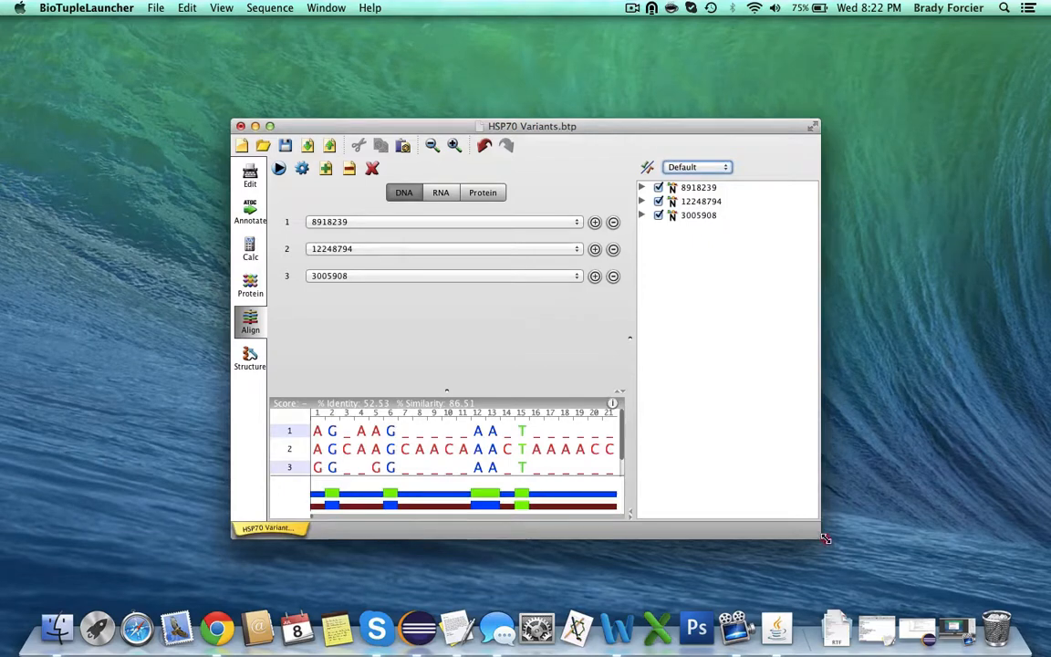
left_click_drag(818, 537, 840, 552)
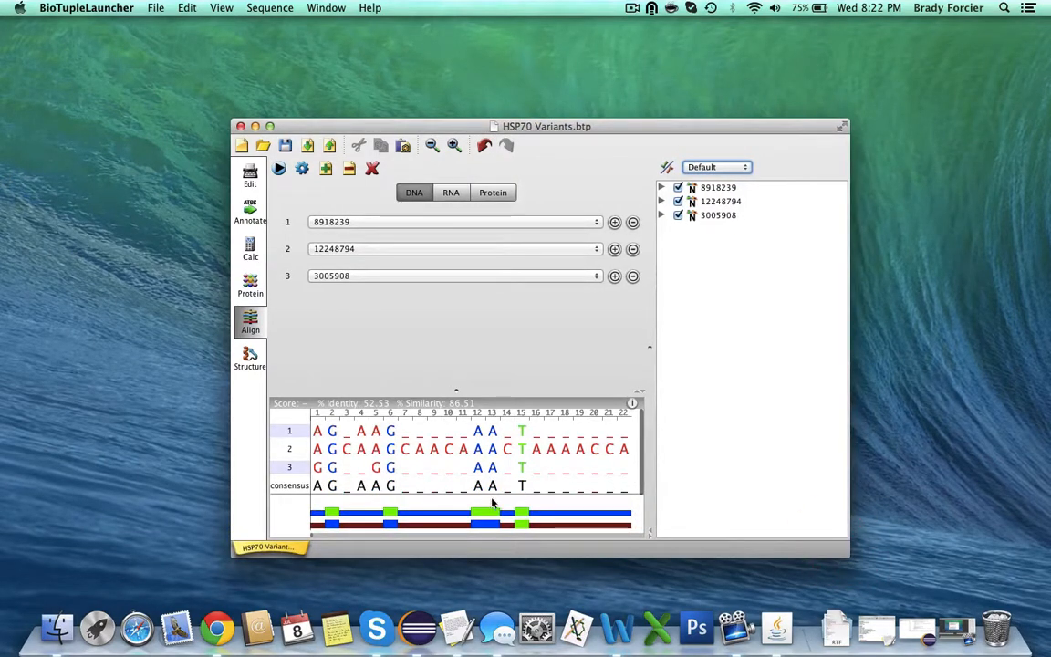
Examine the aligned bases from about position 407 and the pairwise identity table in the alignment information.
left_click(342, 534)
left_click_drag(342, 535, 367, 538)
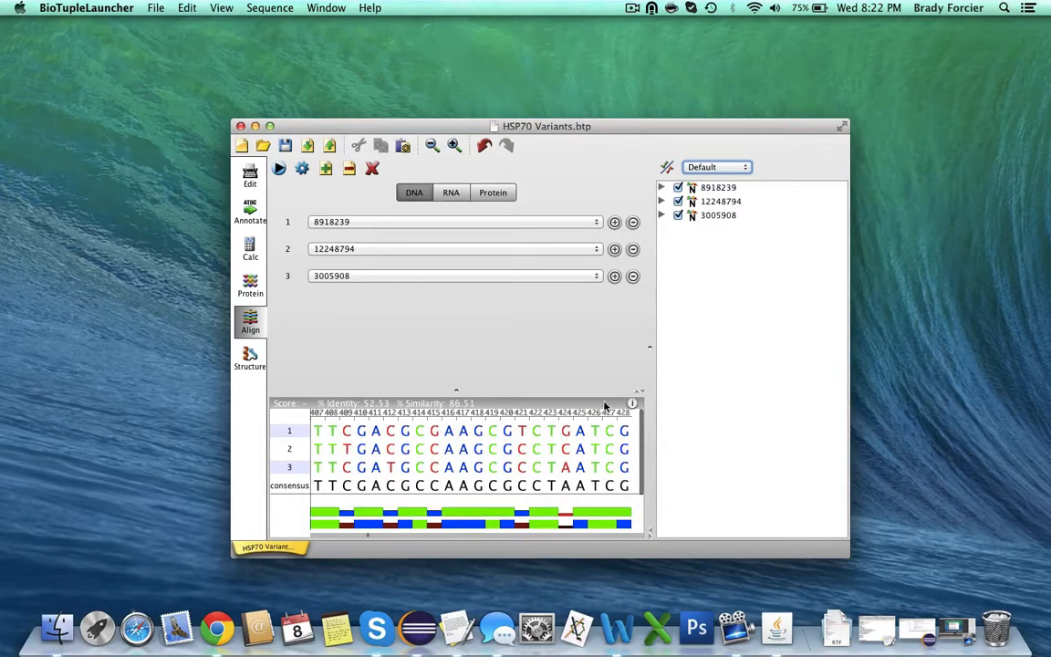
left_click(633, 404)
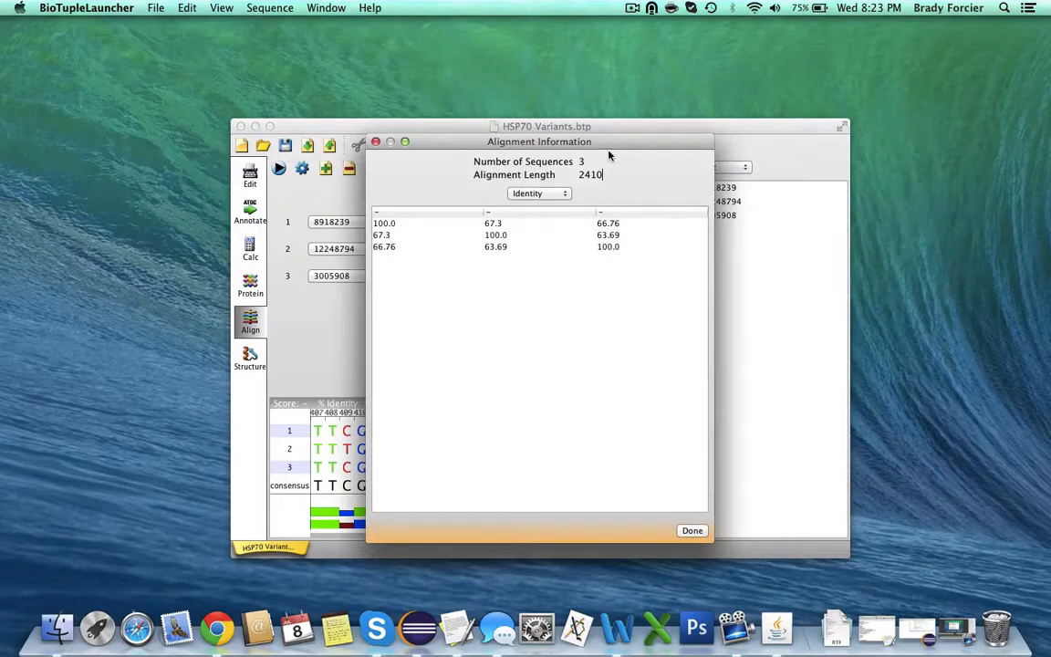
left_click_drag(608, 141, 848, 122)
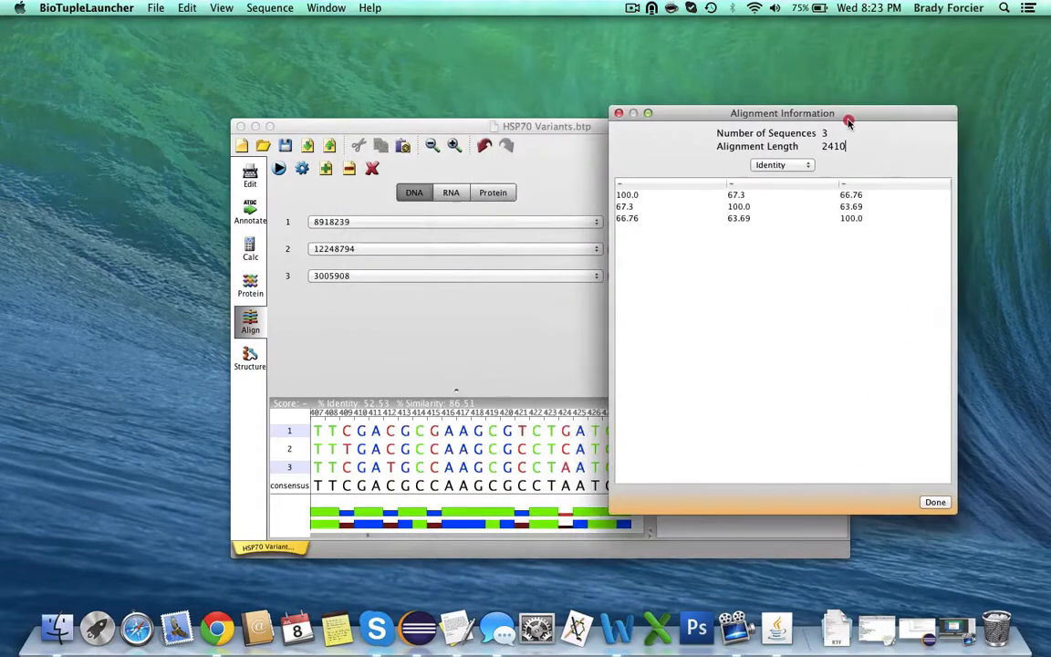
left_click(619, 113)
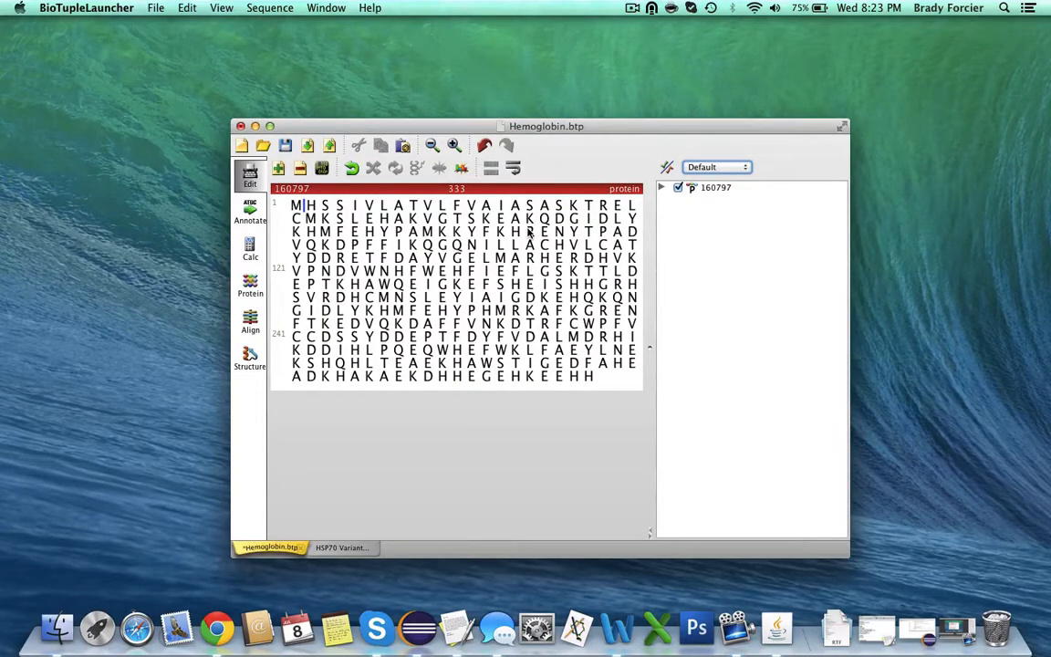
Display the 3D structure of hemoglobin protein 160797, rotate it, and set its amino color set to Taylor.
left_click(262, 363)
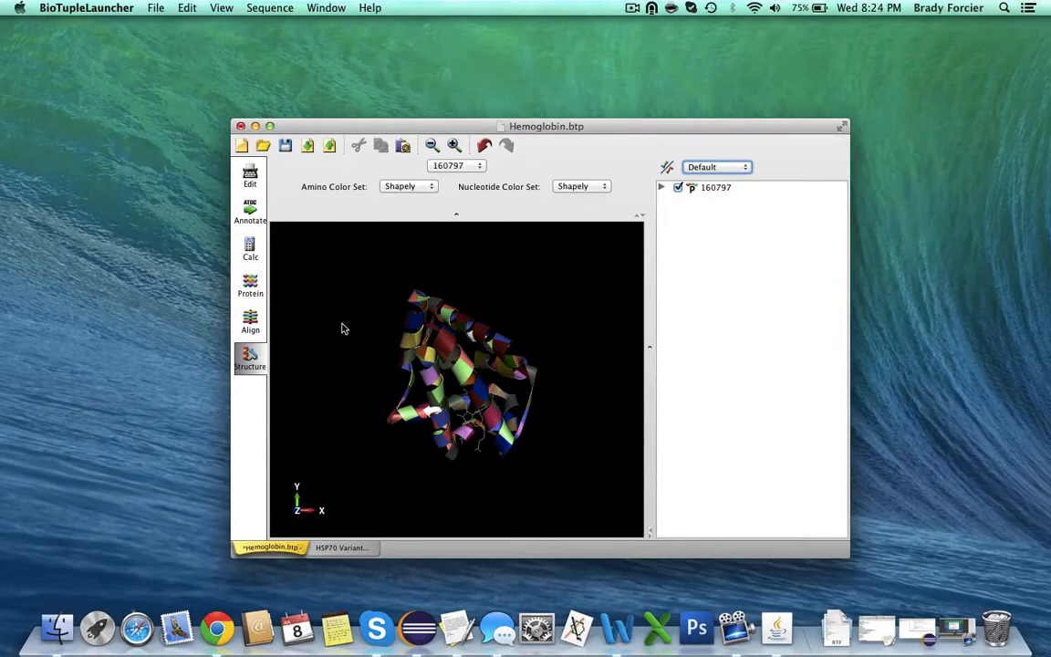
left_click_drag(342, 328, 383, 339)
left_click_drag(308, 310, 410, 345)
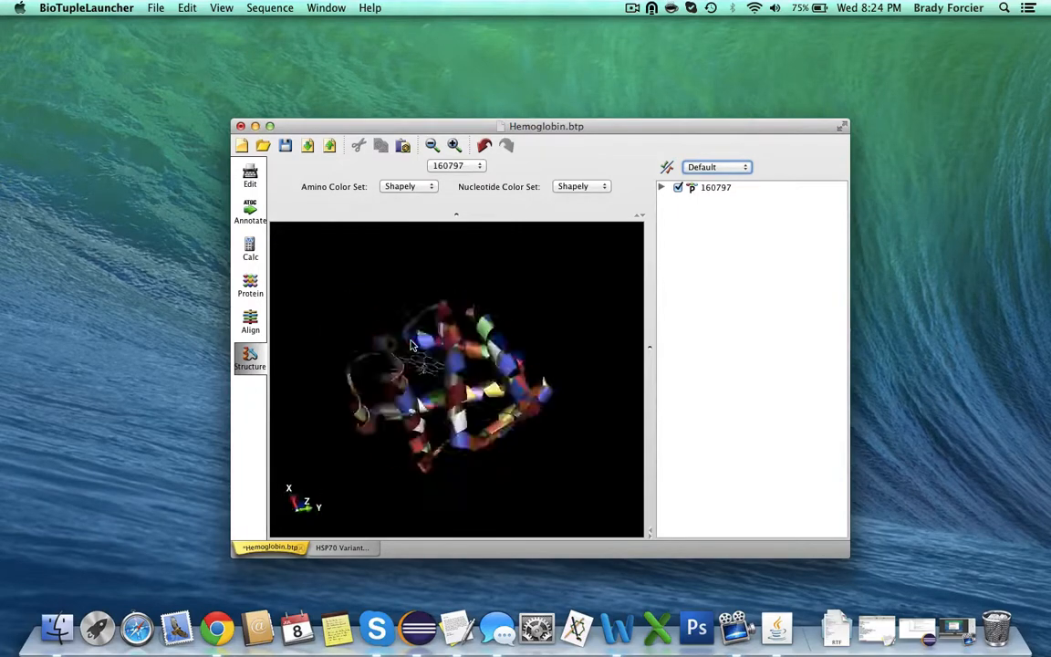
left_click(566, 412)
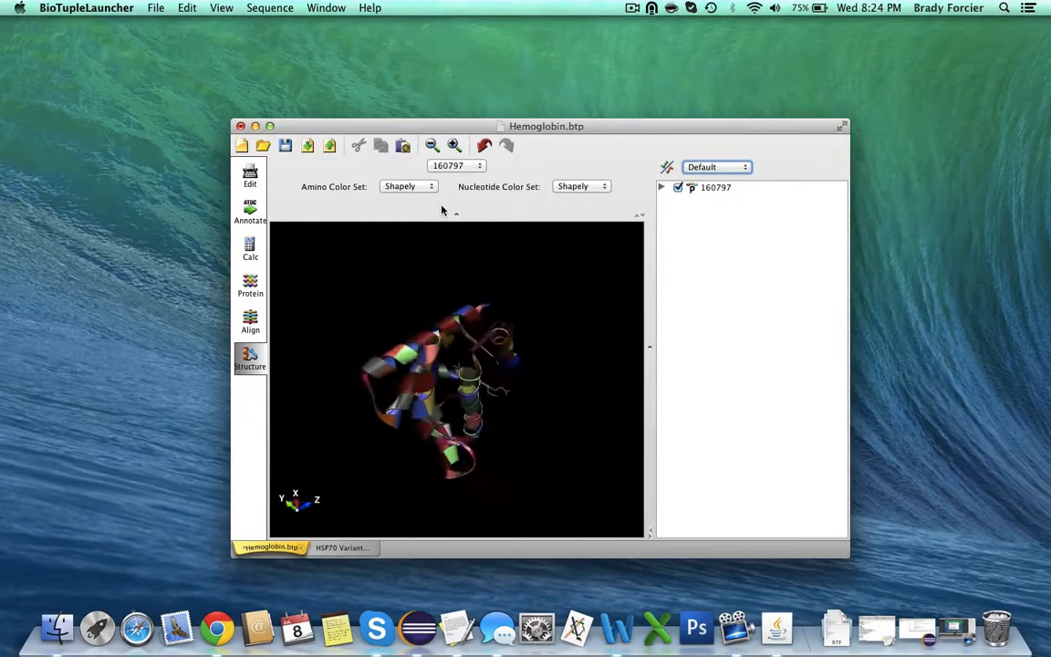
left_click(401, 187)
left_click(404, 197)
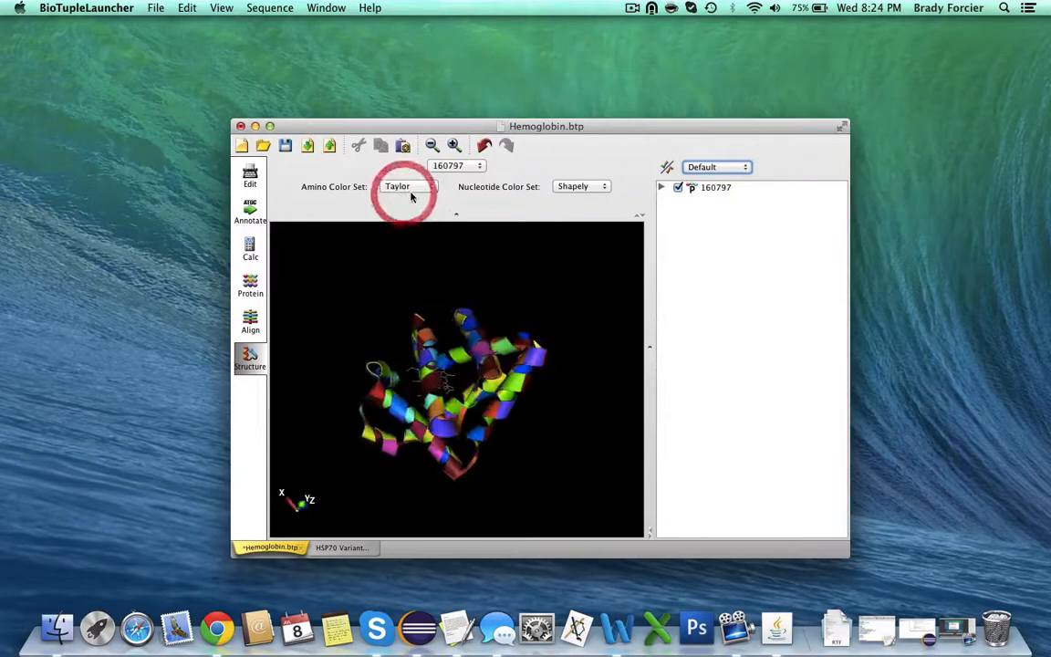